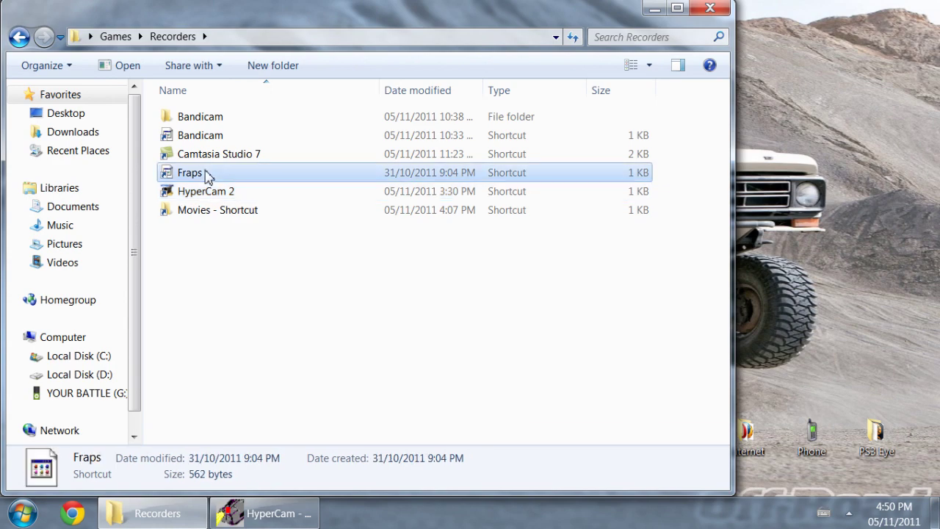
# Launch Fraps from its shortcut in the Games\Recorders folder.
pyautogui.doubleClick(206, 173)
# Approve Fraps's admin prompt and minimize it, then launch Minecraft from Games\Minecraft and close Explorer.
pyautogui.click(431, 298)
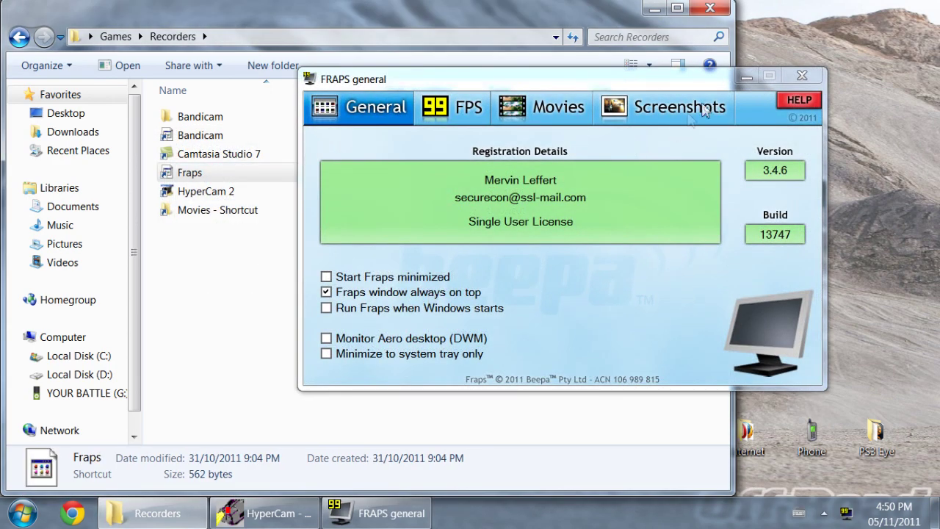
pyautogui.click(746, 76)
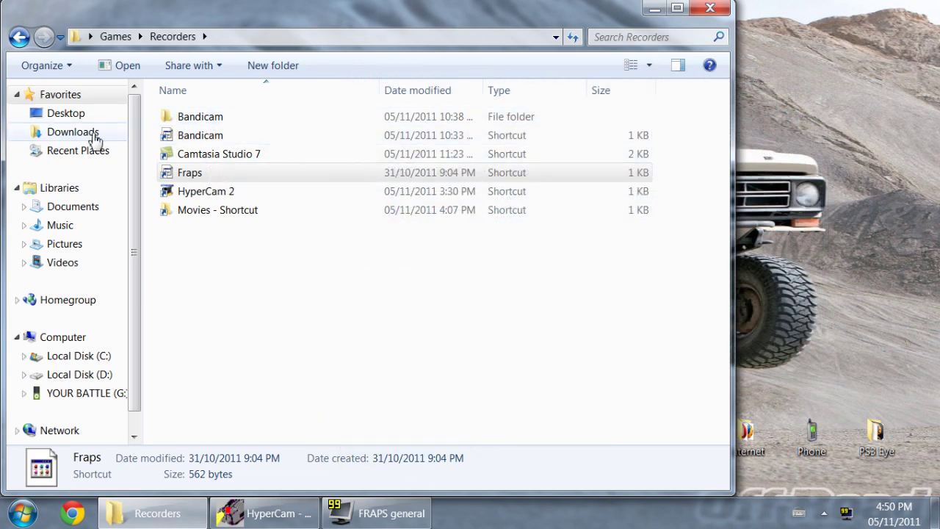
pyautogui.press('BackSpace')
pyautogui.doubleClick(216, 116)
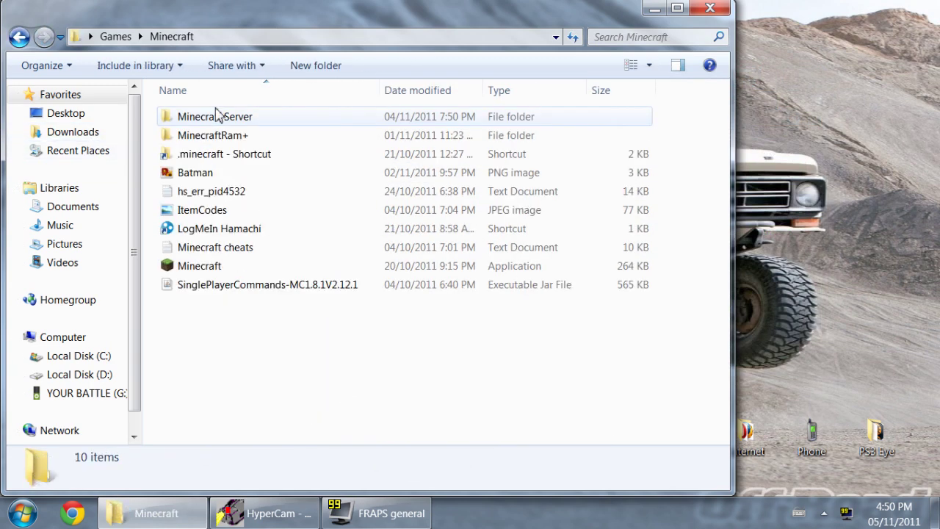
pyautogui.doubleClick(208, 268)
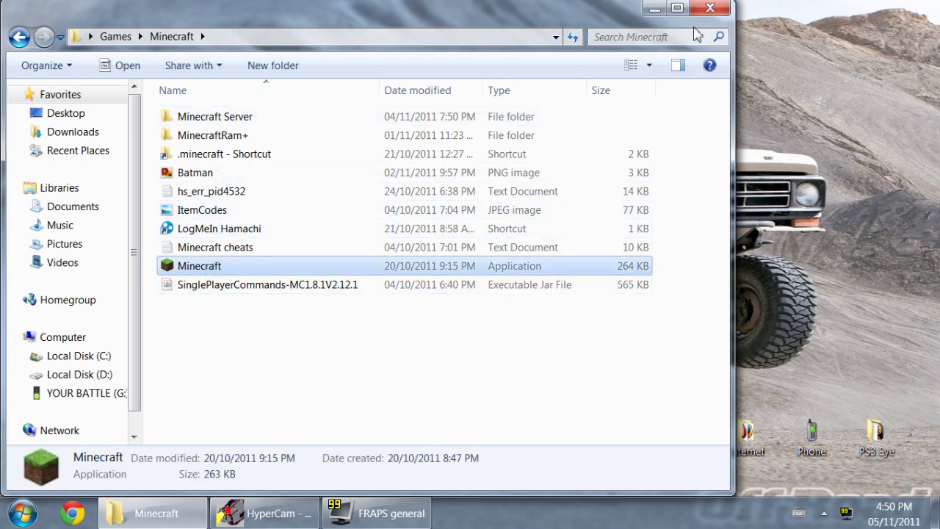
pyautogui.click(710, 8)
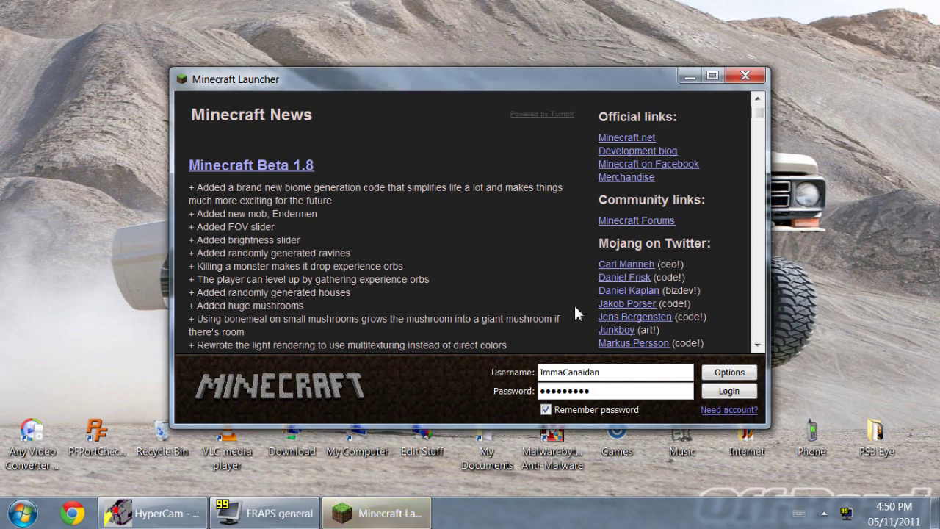
# Log in to reach the Minecraft Beta 1.8.1 title menu, then bring up Task Manager.
pyautogui.click(729, 391)
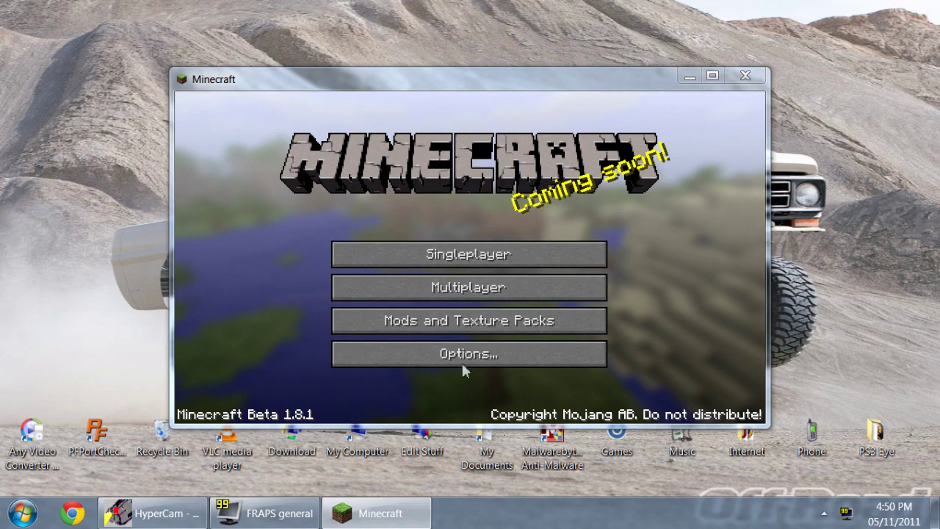
pyautogui.hotkey('ctrl', 'shift', 'Escape')
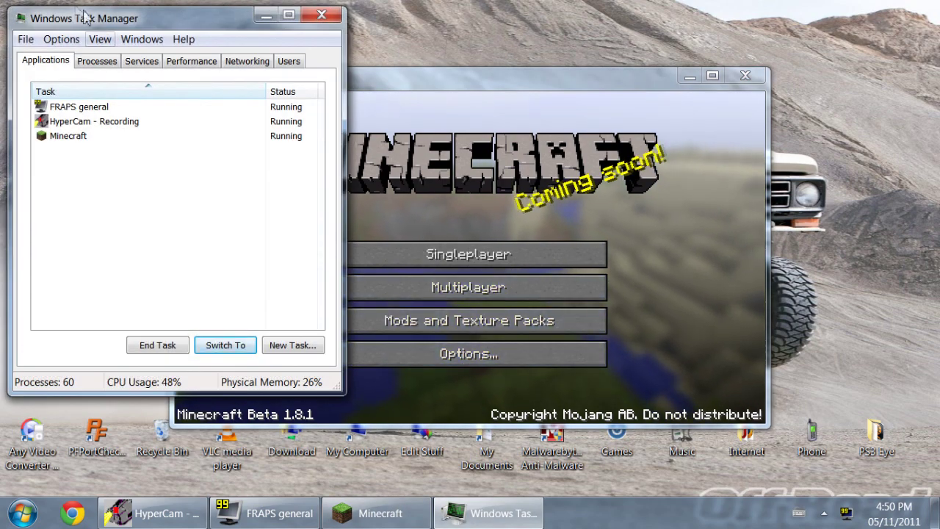
# Show processes from all users and jump from the FRAPS general task to its process.
pyautogui.click(101, 65)
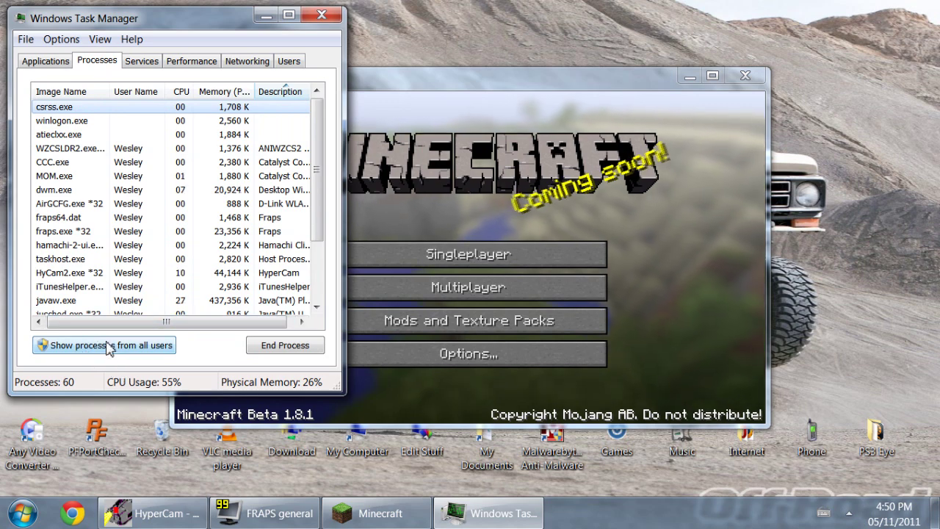
pyautogui.click(108, 345)
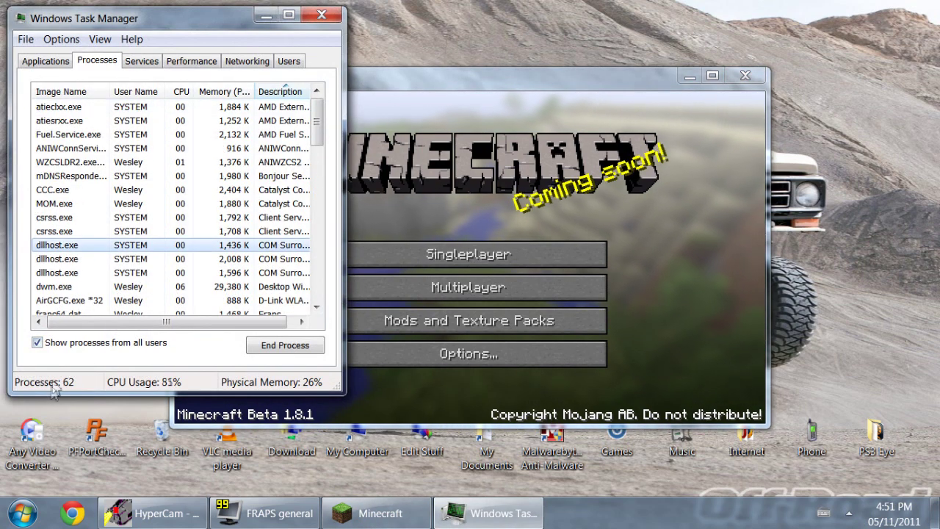
pyautogui.click(44, 67)
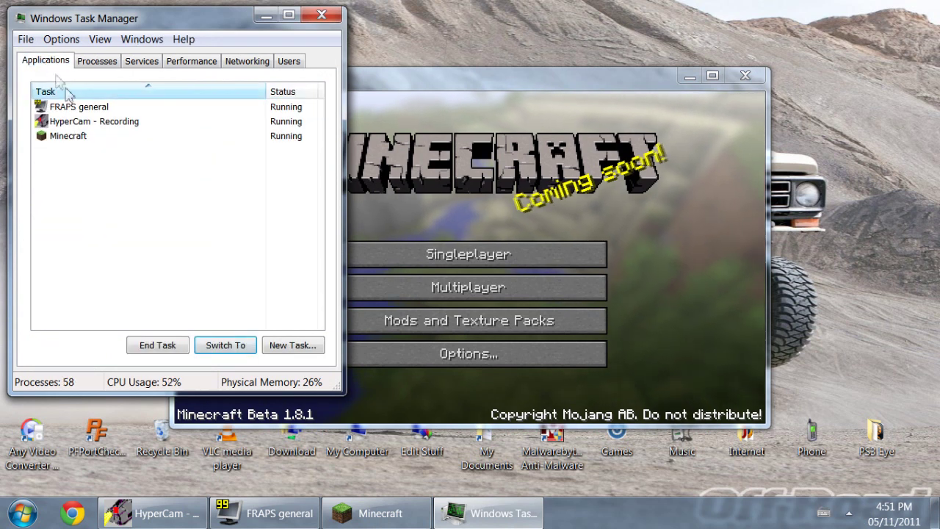
pyautogui.rightClick(76, 108)
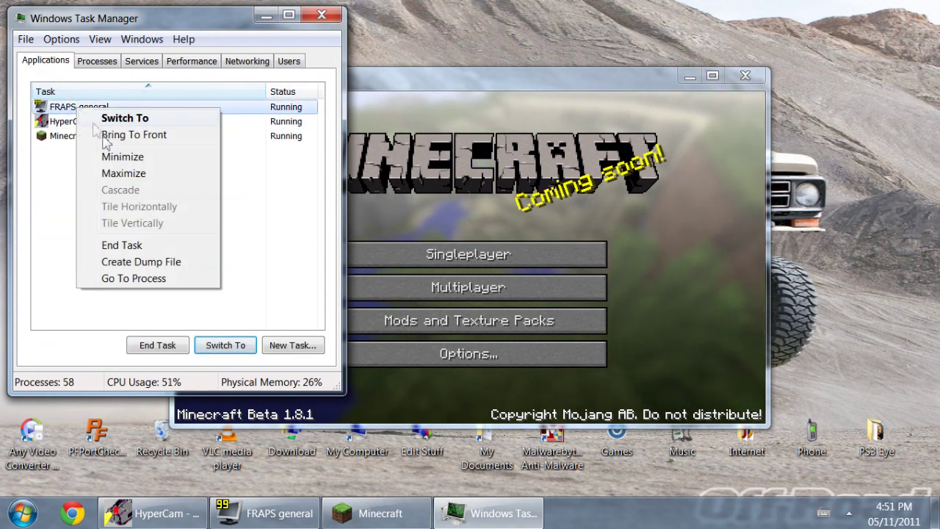
pyautogui.click(139, 279)
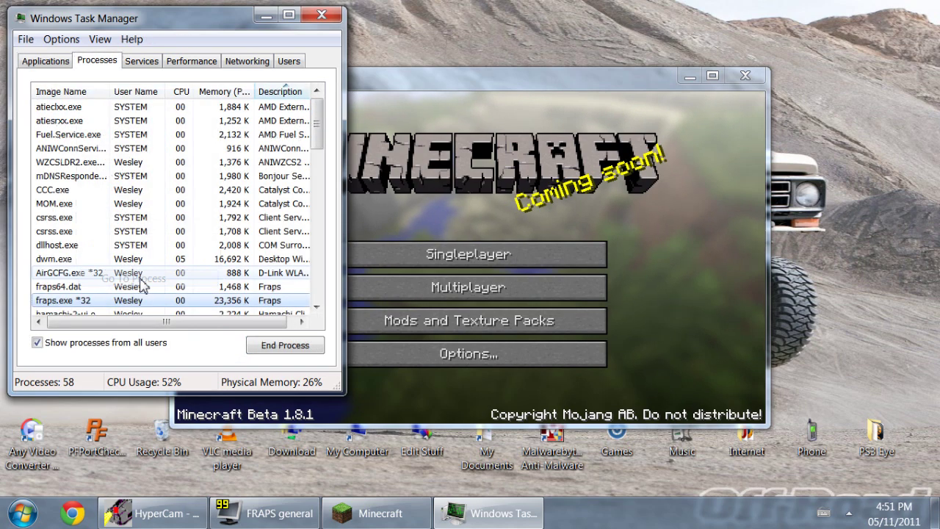
# Set fraps.exe's processor affinity to CPU 1 only.
pyautogui.rightClick(132, 298)
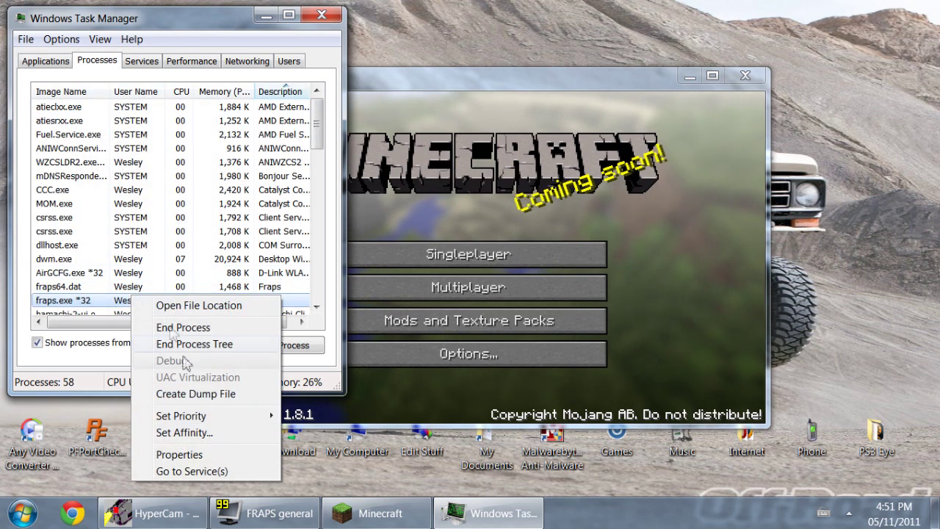
pyautogui.click(186, 437)
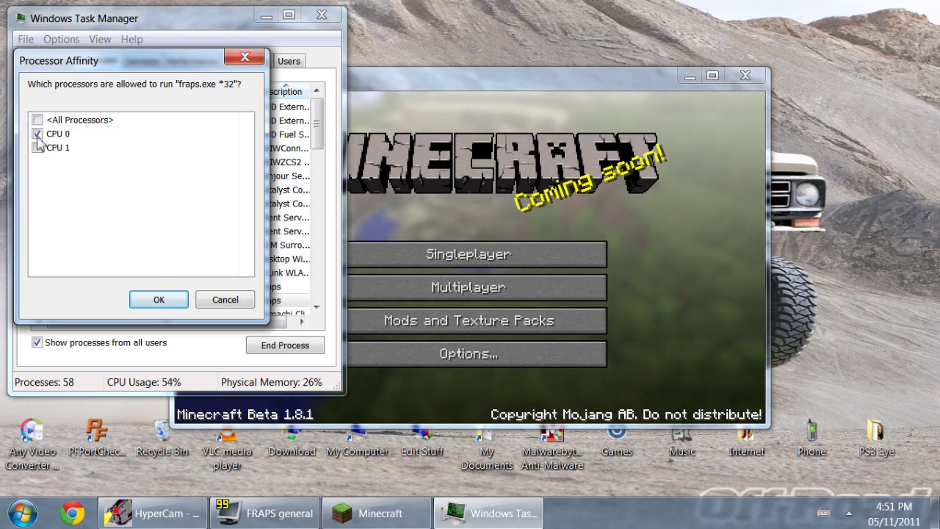
pyautogui.click(37, 134)
pyautogui.click(36, 148)
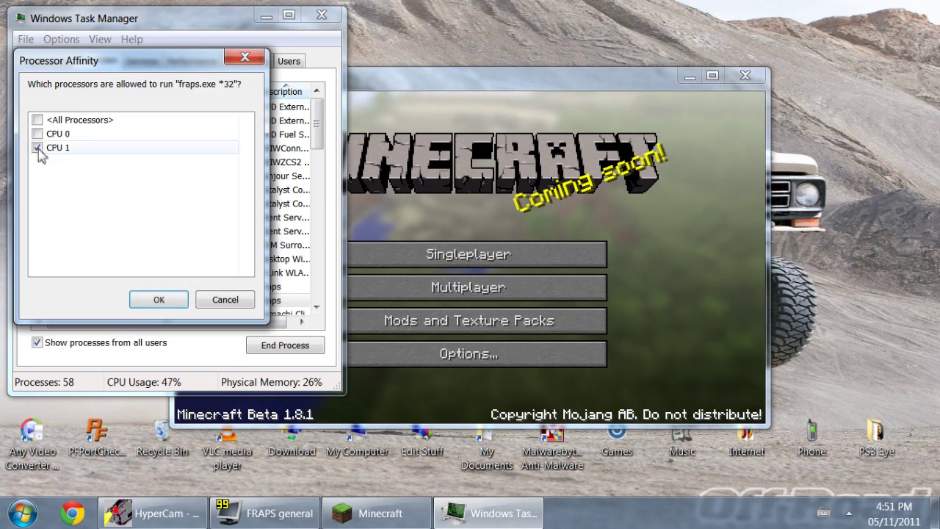
pyautogui.click(168, 303)
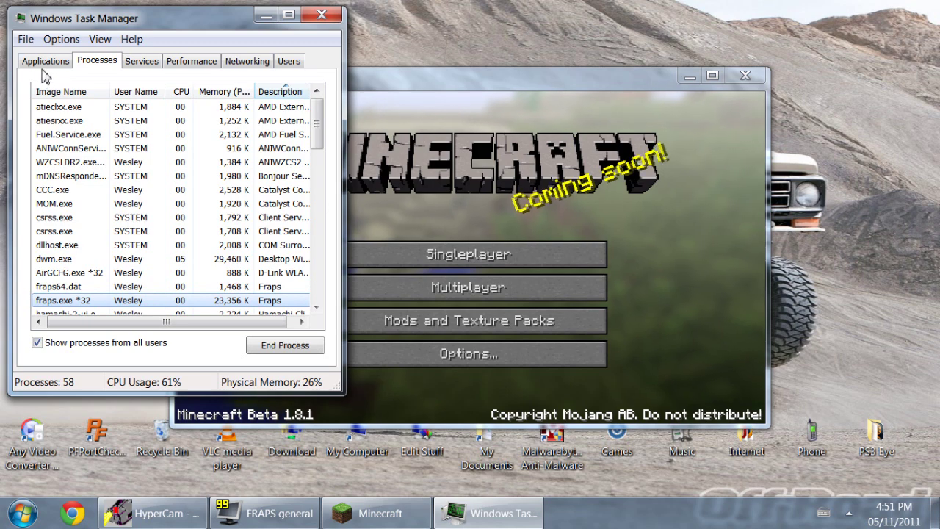
pyautogui.click(46, 61)
# Jump from the Minecraft task to its javaw.exe process.
pyautogui.click(66, 137)
pyautogui.rightClick(67, 140)
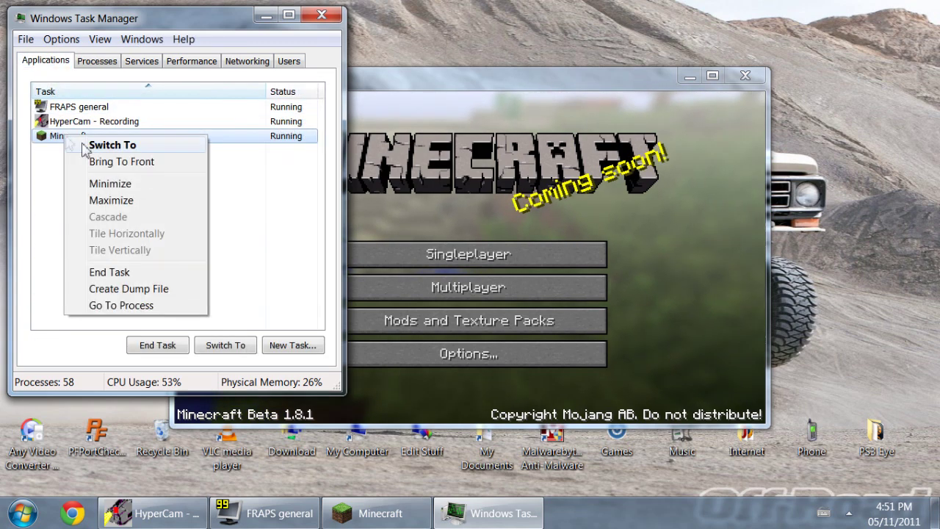
pyautogui.click(119, 306)
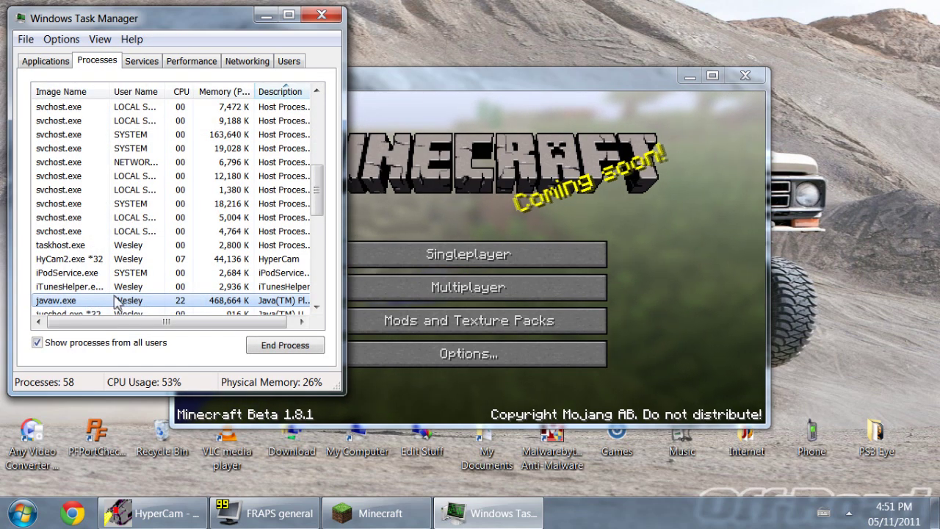
# Limit javaw.exe to CPU 0 only, close Task Manager and maximize Minecraft.
pyautogui.rightClick(110, 301)
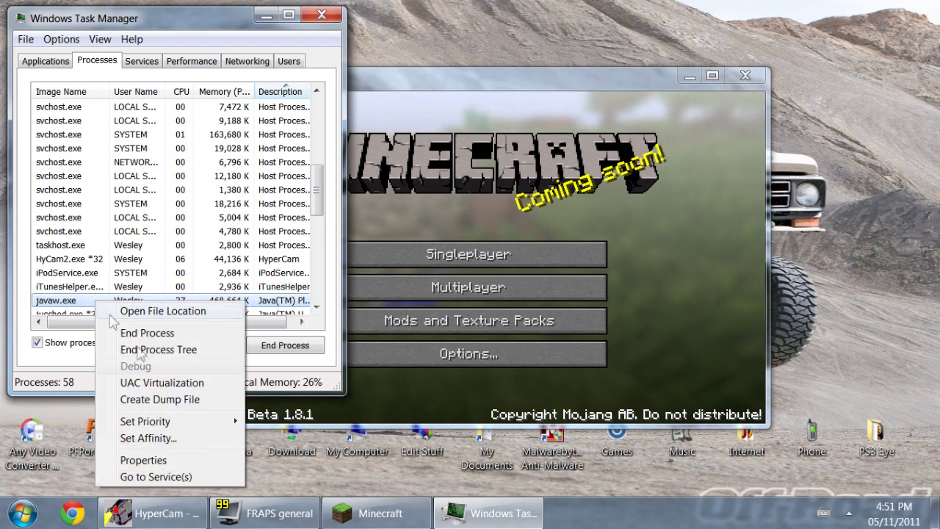
pyautogui.click(147, 438)
pyautogui.click(36, 134)
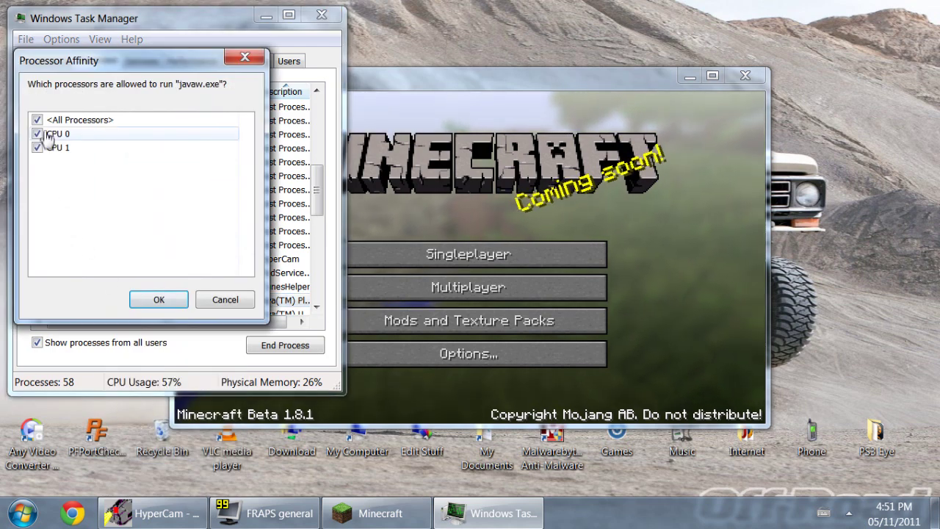
pyautogui.click(37, 148)
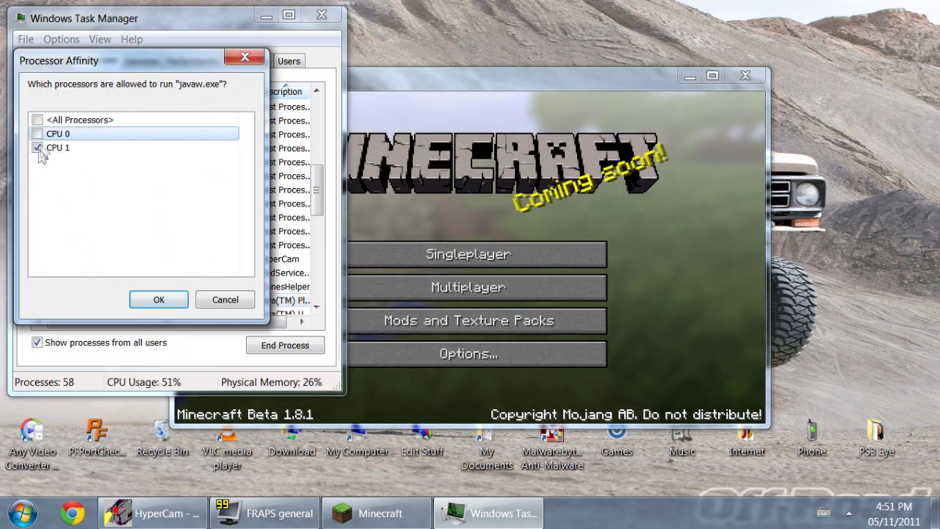
pyautogui.click(37, 133)
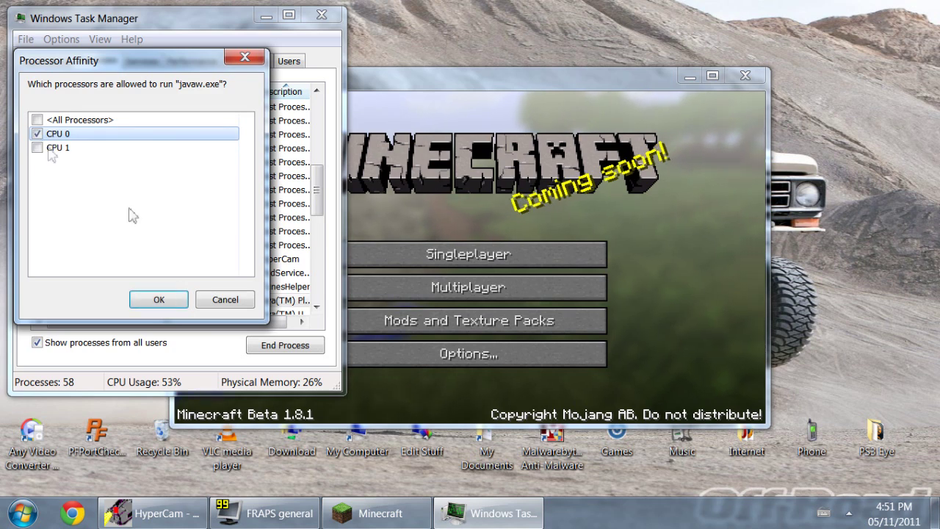
pyautogui.click(171, 298)
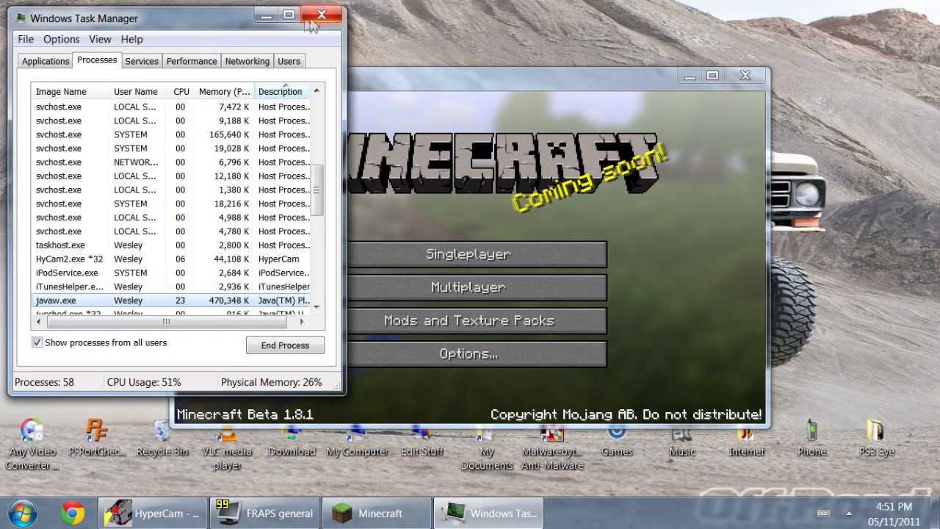
pyautogui.click(321, 16)
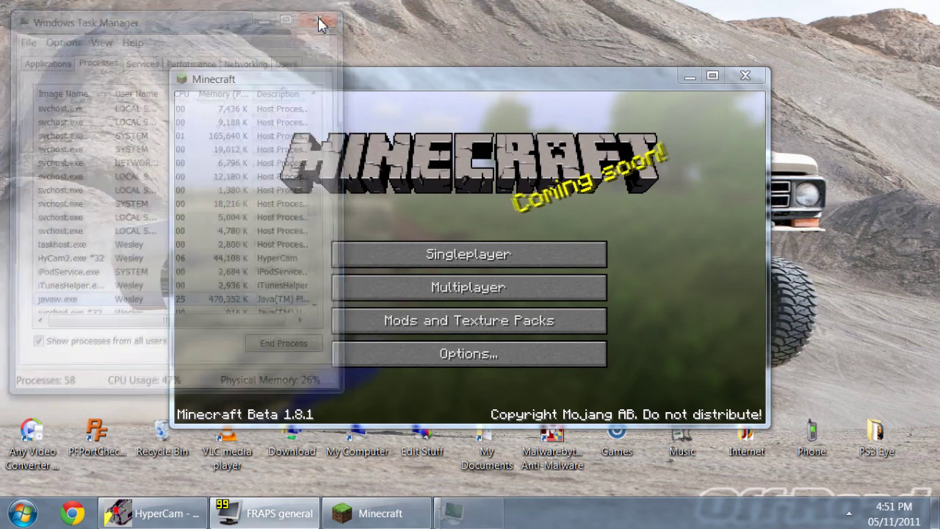
pyautogui.click(712, 75)
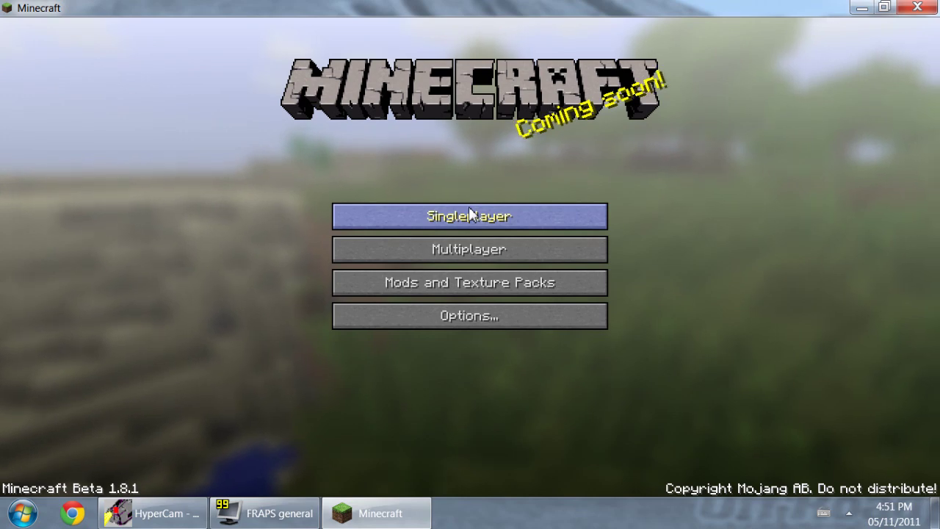
# Go from the main menu through Options to the Video Settings screen.
pyautogui.click(468, 318)
pyautogui.click(454, 269)
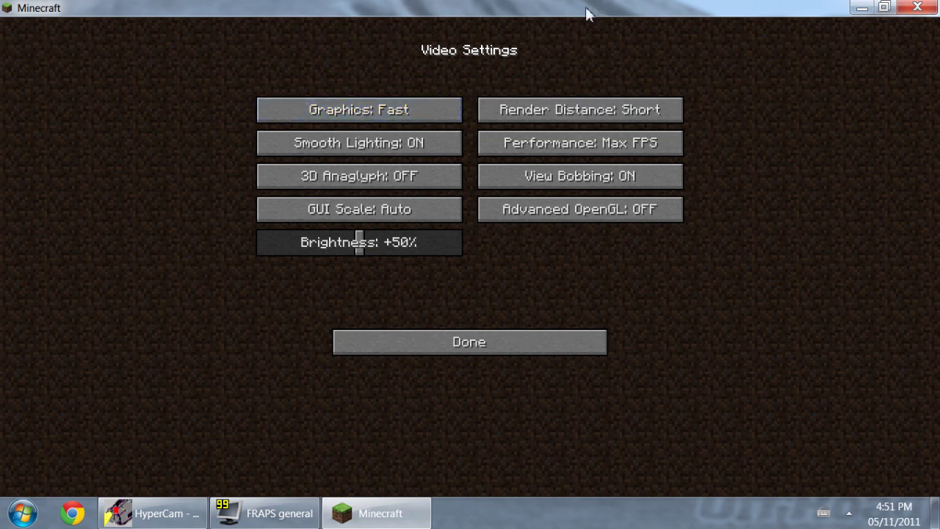
pyautogui.click(600, 107)
pyautogui.click(599, 106)
pyautogui.click(599, 106)
pyautogui.click(599, 106)
pyautogui.click(599, 107)
pyautogui.click(599, 106)
pyautogui.click(599, 107)
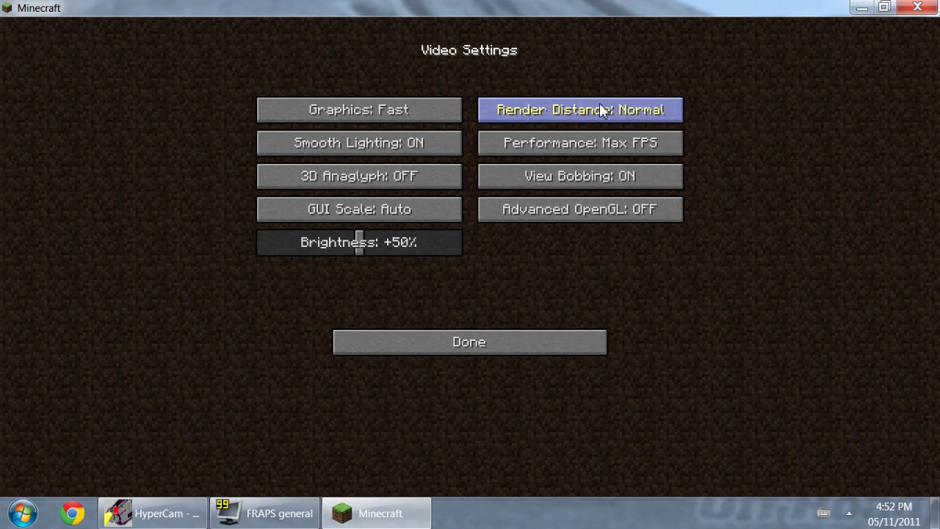
pyautogui.click(599, 107)
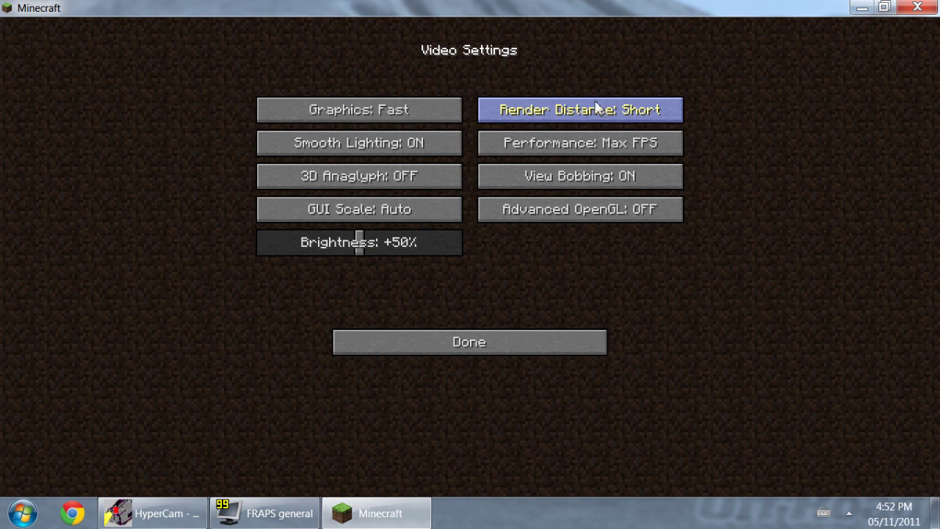
pyautogui.click(590, 141)
pyautogui.click(591, 143)
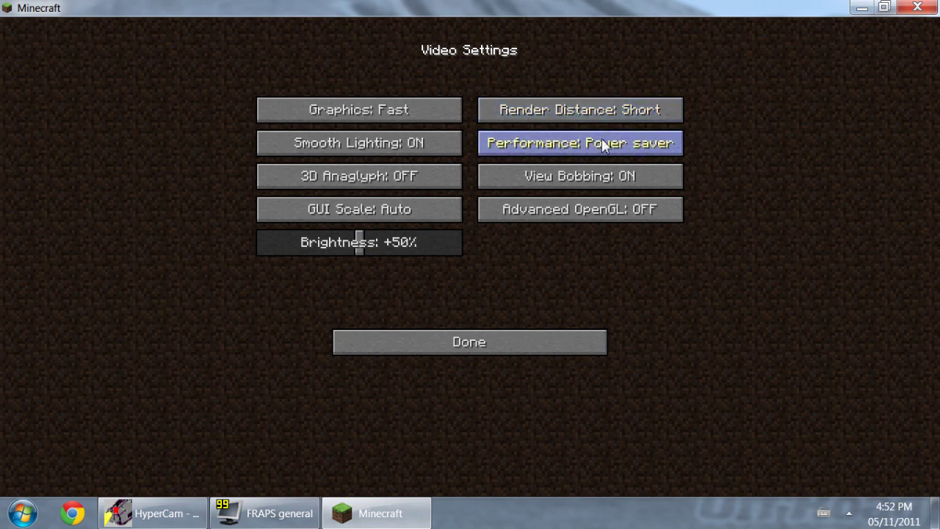
pyautogui.click(658, 143)
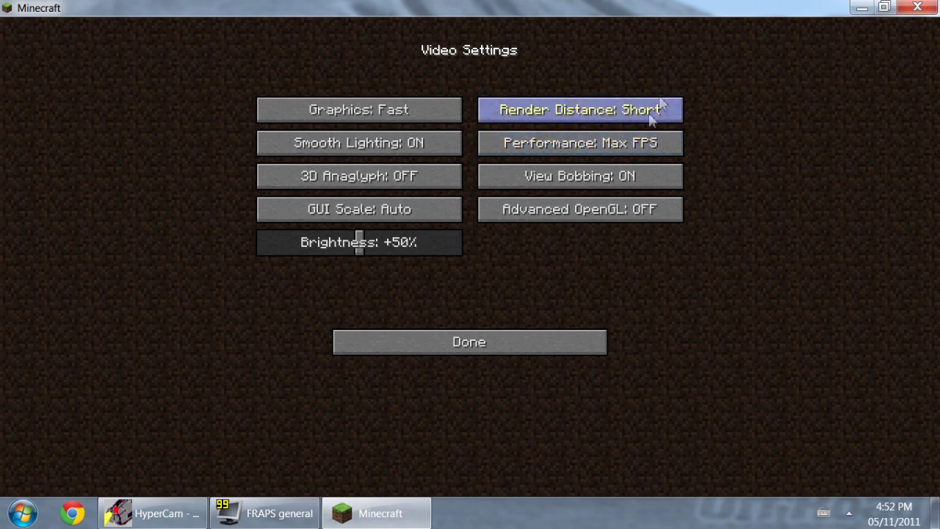
pyautogui.click(626, 181)
pyautogui.click(626, 181)
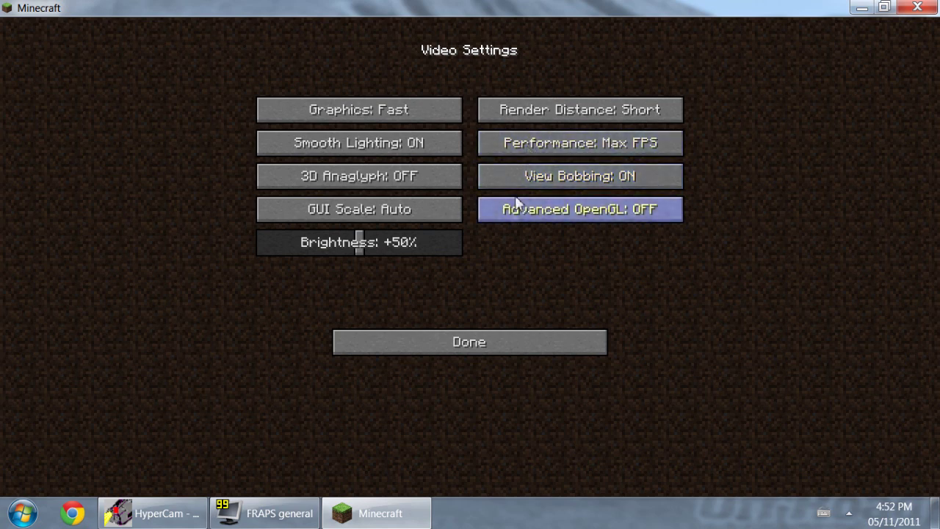
pyautogui.click(502, 344)
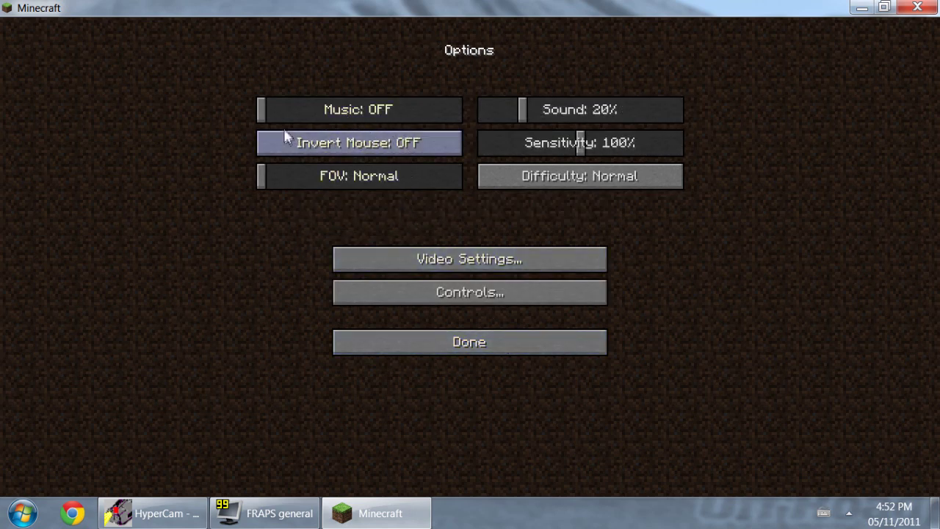
# Leave music OFF, set sound to 33%, keep FOV Normal, and return to the main menu.
pyautogui.moveTo(263, 112); pyautogui.dragTo(242, 112)
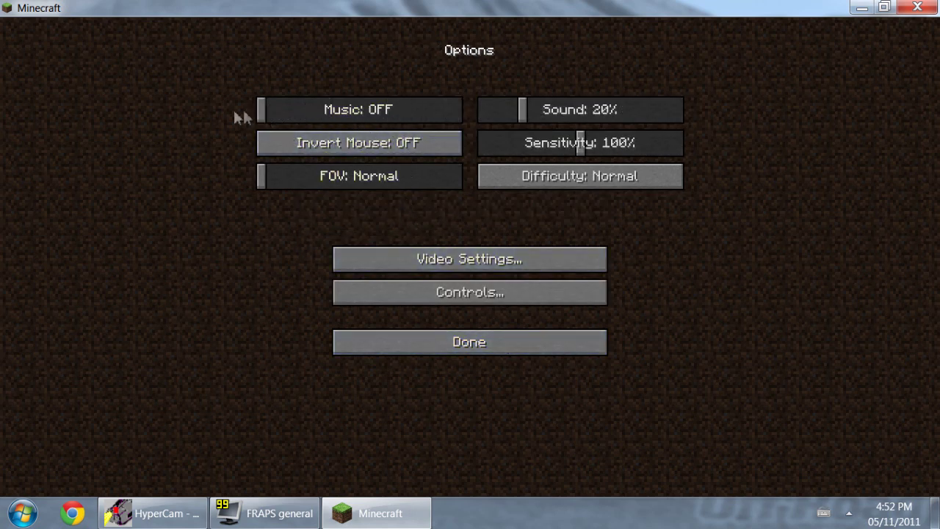
pyautogui.click(366, 116)
pyautogui.moveTo(352, 118); pyautogui.dragTo(252, 125)
pyautogui.moveTo(525, 112)
pyautogui.mouseDown()
pyautogui.moveTo(572, 110)
pyautogui.moveTo(481, 116)
pyautogui.moveTo(522, 115)
pyautogui.mouseUp()
pyautogui.moveTo(266, 176); pyautogui.dragTo(228, 189)
pyautogui.click(433, 338)
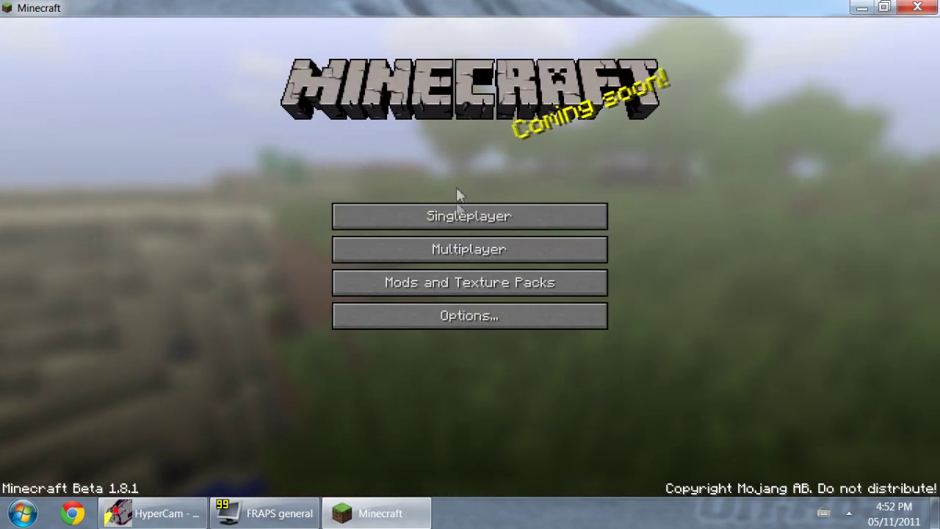
# Start the Ruined City world from the Singleplayer list.
pyautogui.click(454, 216)
pyautogui.click(362, 152)
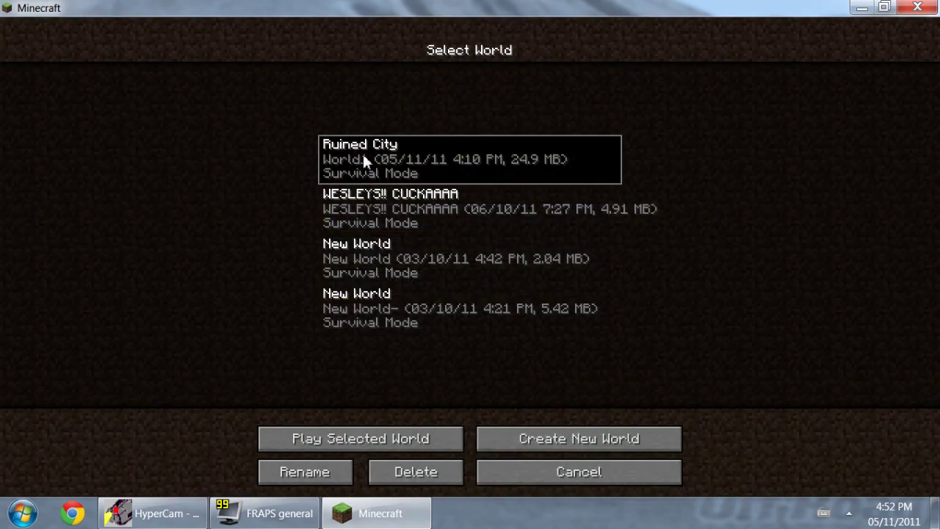
pyautogui.click(431, 445)
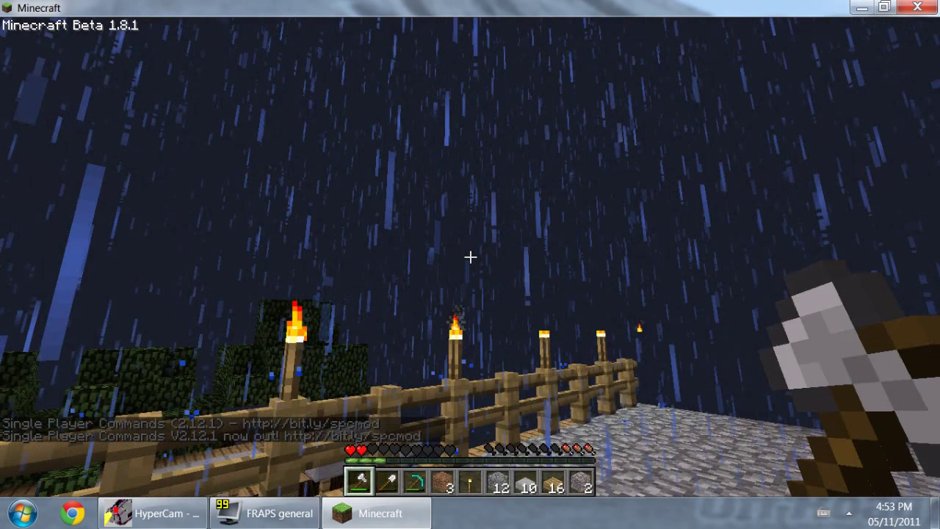
# Walk along the torch-lined cobblestone platform, looking around at the walls and fence.
pyautogui.press('w')
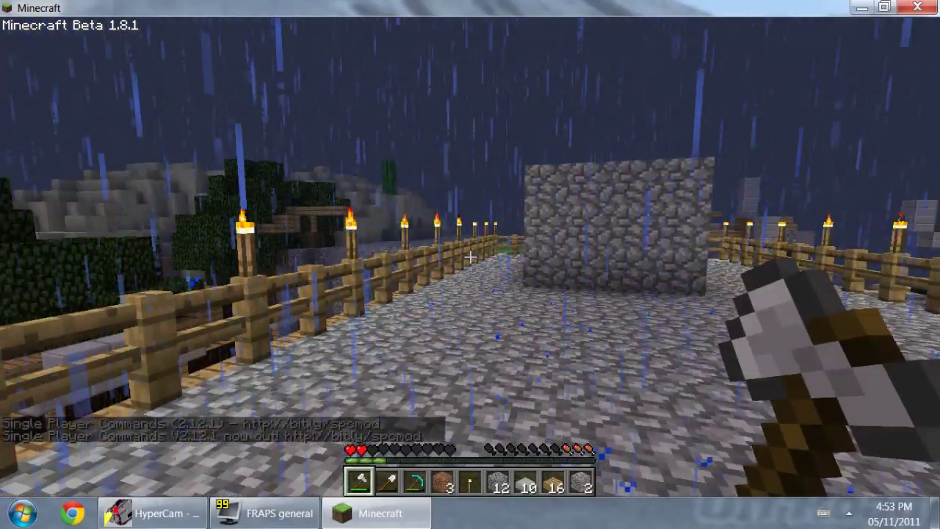
pyautogui.press('w')
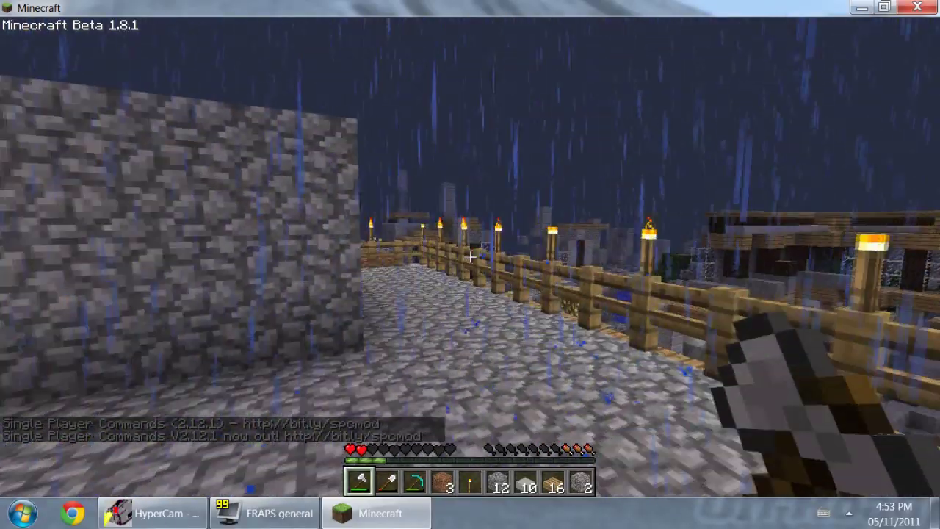
pyautogui.press('w')
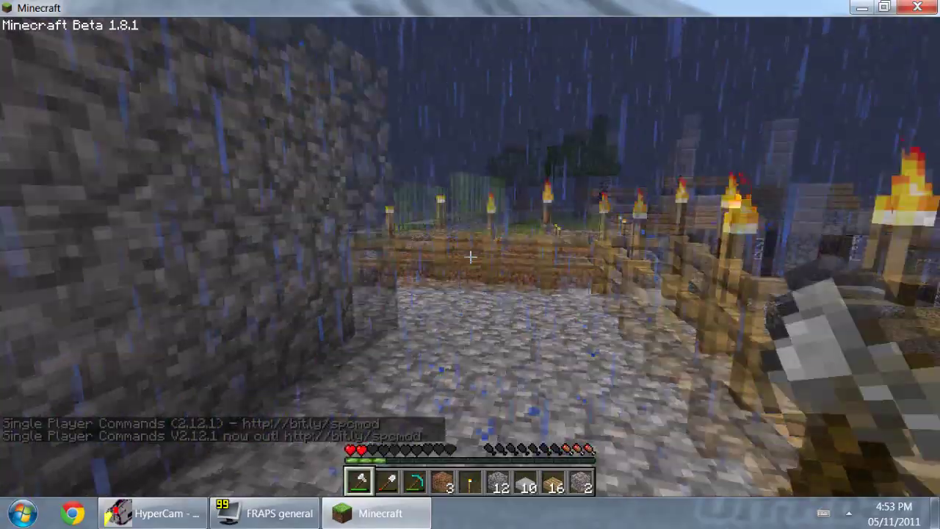
pyautogui.press('w')
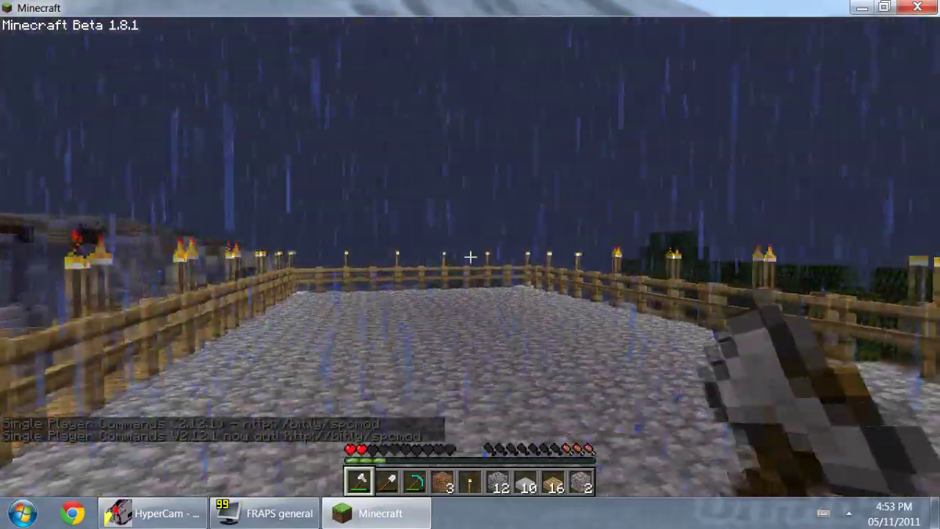
pyautogui.press('w')
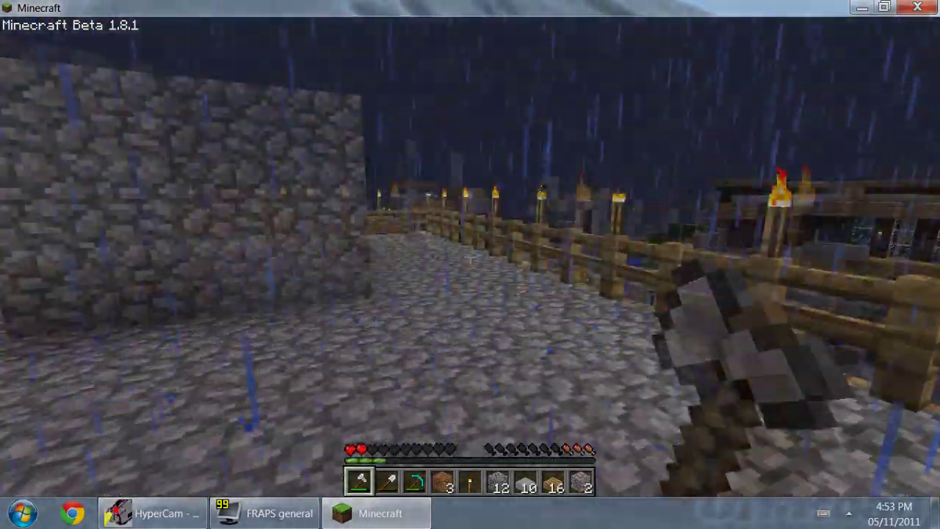
pyautogui.press('w')
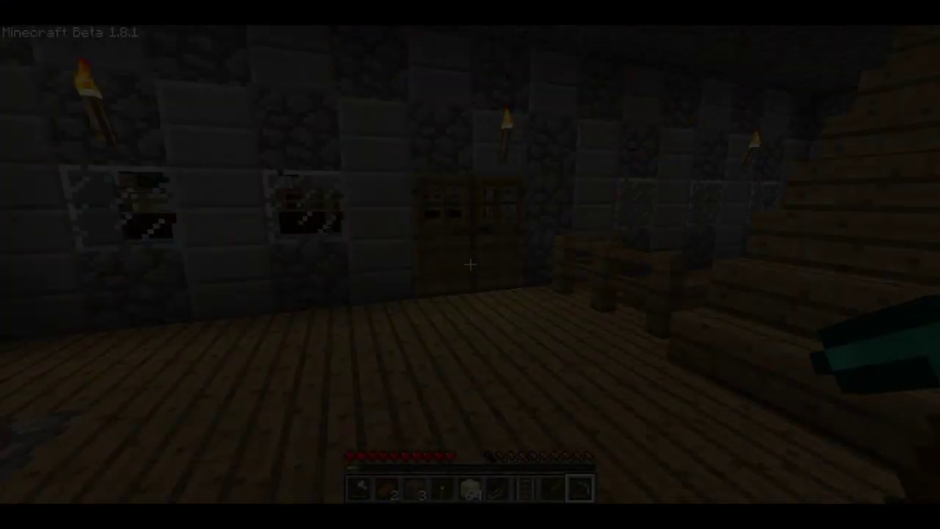
# Climb the staircase and go through the double door onto the village path.
pyautogui.press('w')
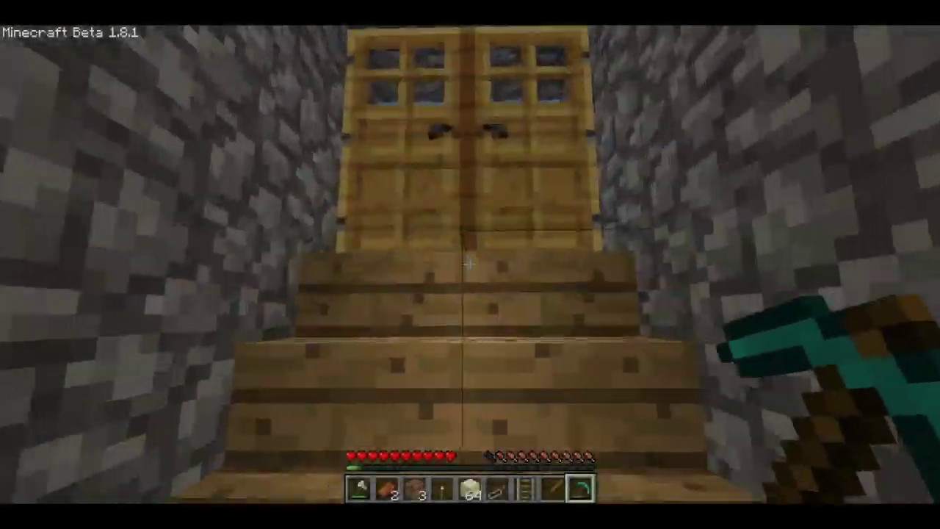
pyautogui.rightClick(470, 265)
pyautogui.press('w')
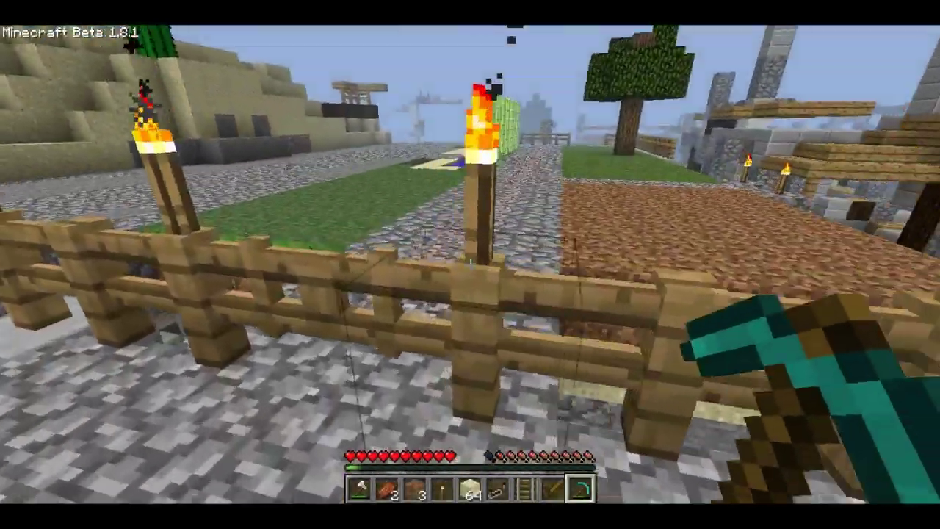
# Climb the sandstone building's steps onto the terrace and dig into the sand.
pyautogui.press('w')
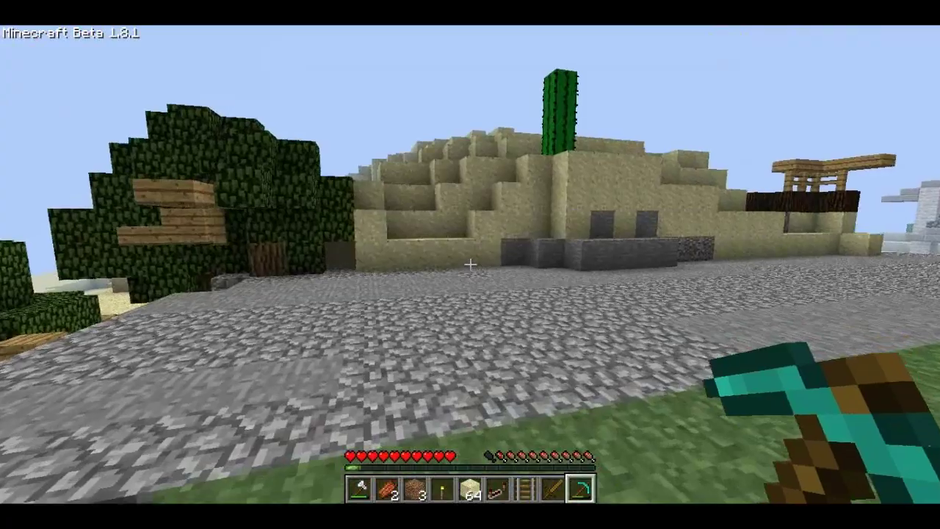
pyautogui.press('w')
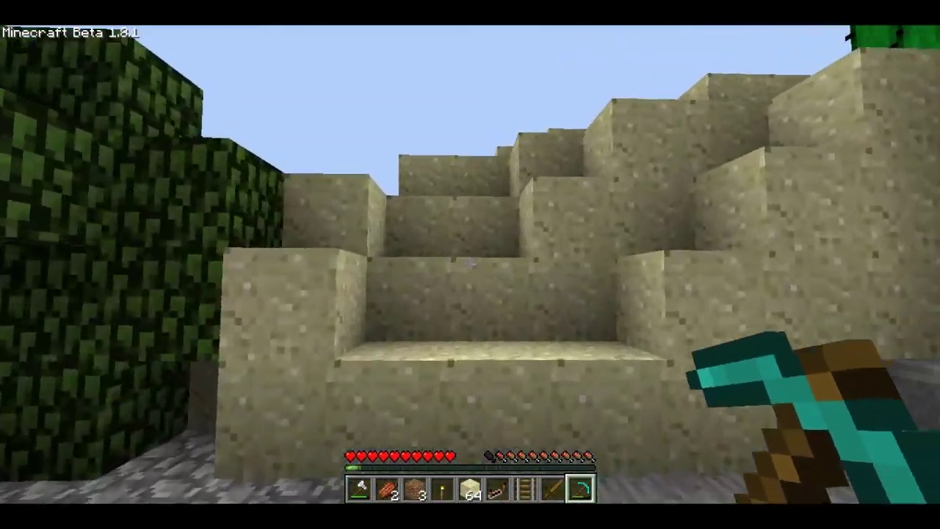
pyautogui.press('w')
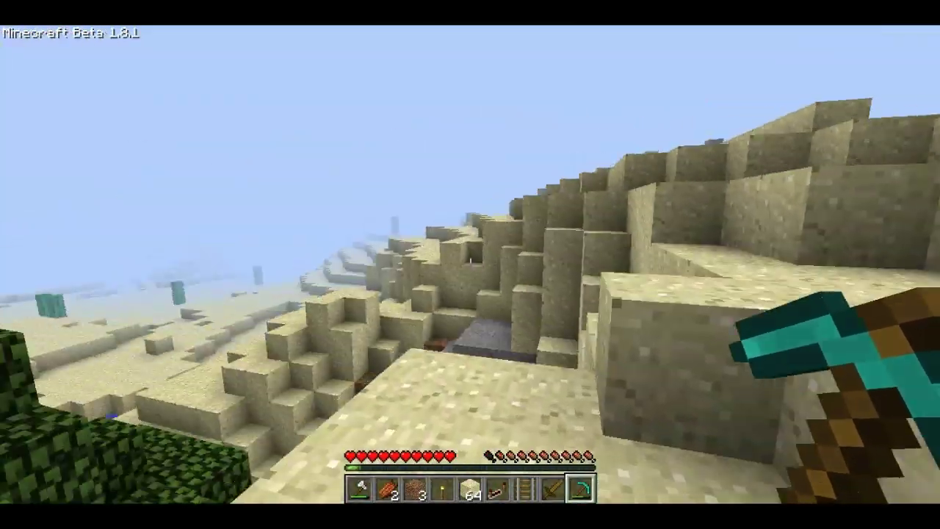
pyautogui.press('w')
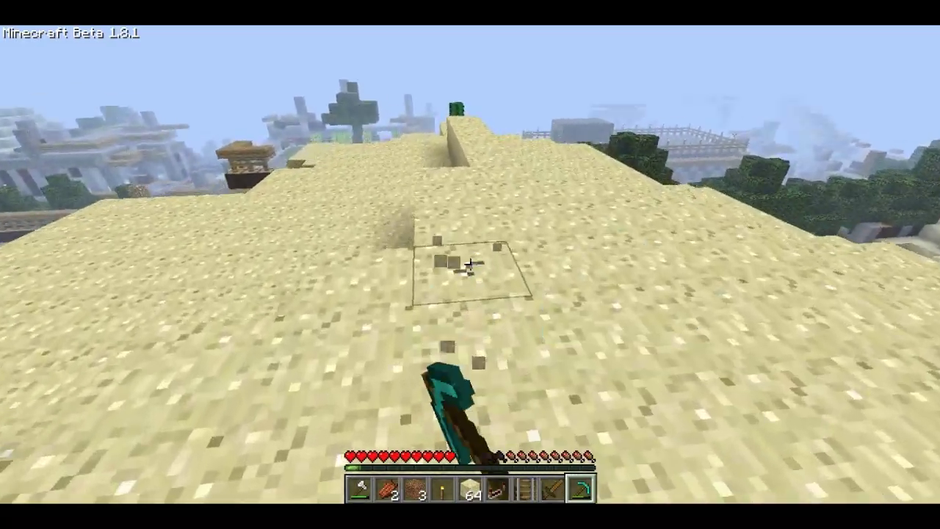
pyautogui.moveTo(470, 266); pyautogui.dragTo(470, 266)
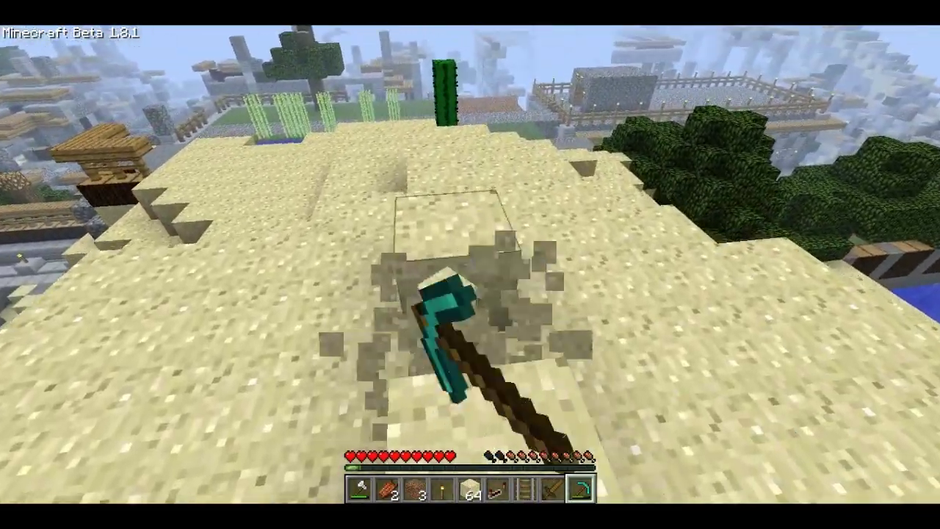